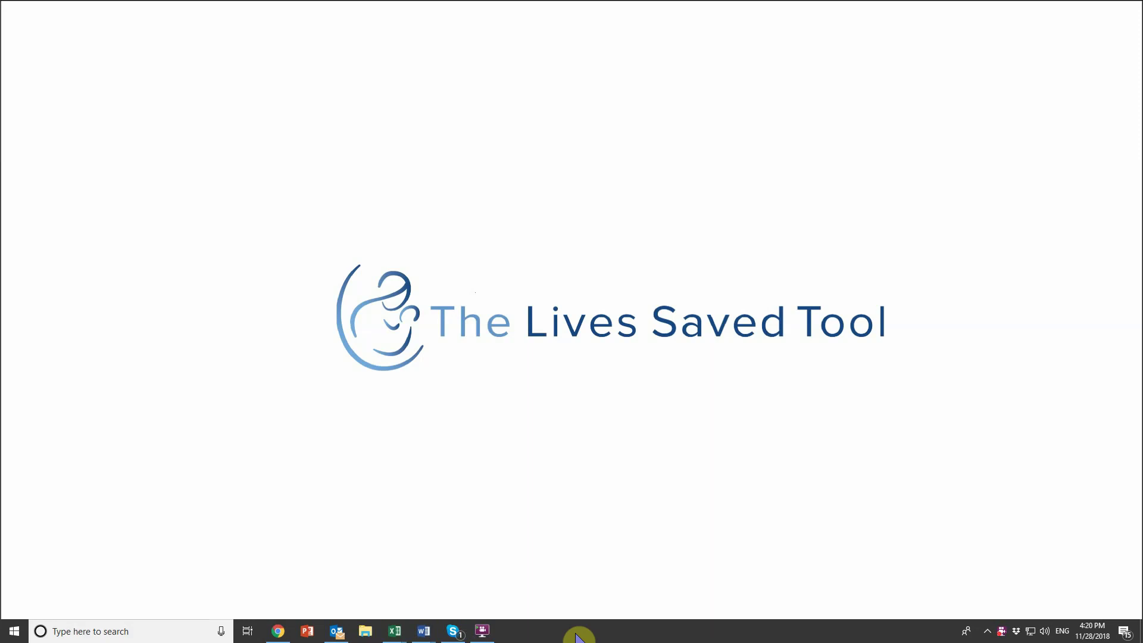
Launch Spectrum 5 and run the Spectrum application from its start screen.
{"action": "left_click", "coordinate": [81, 635]}
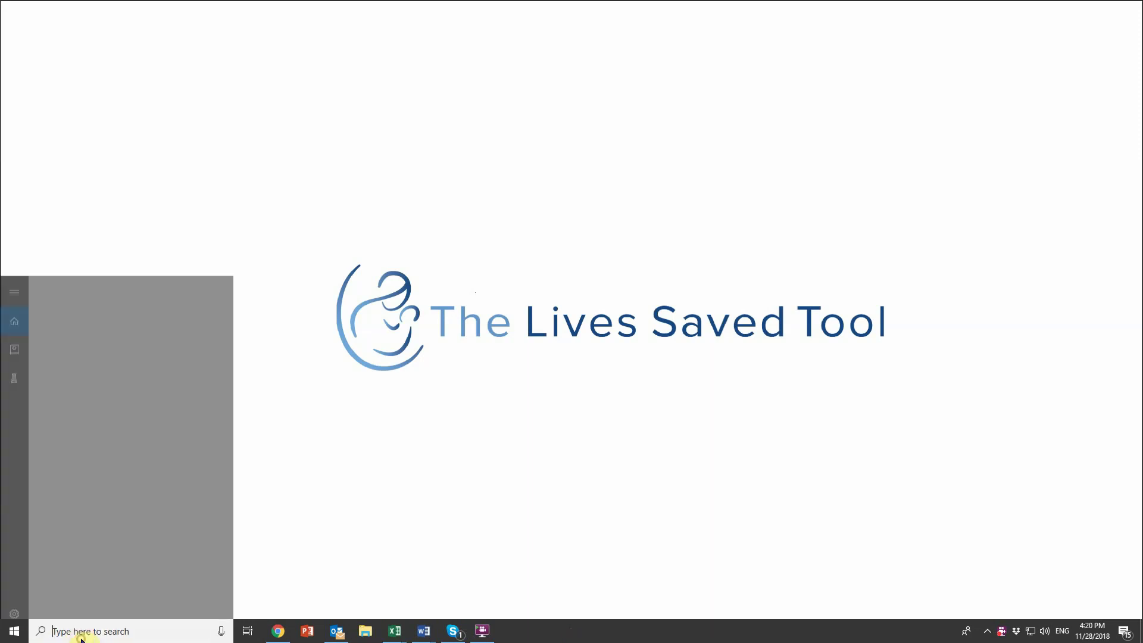
{"action": "type", "text": "spec"}
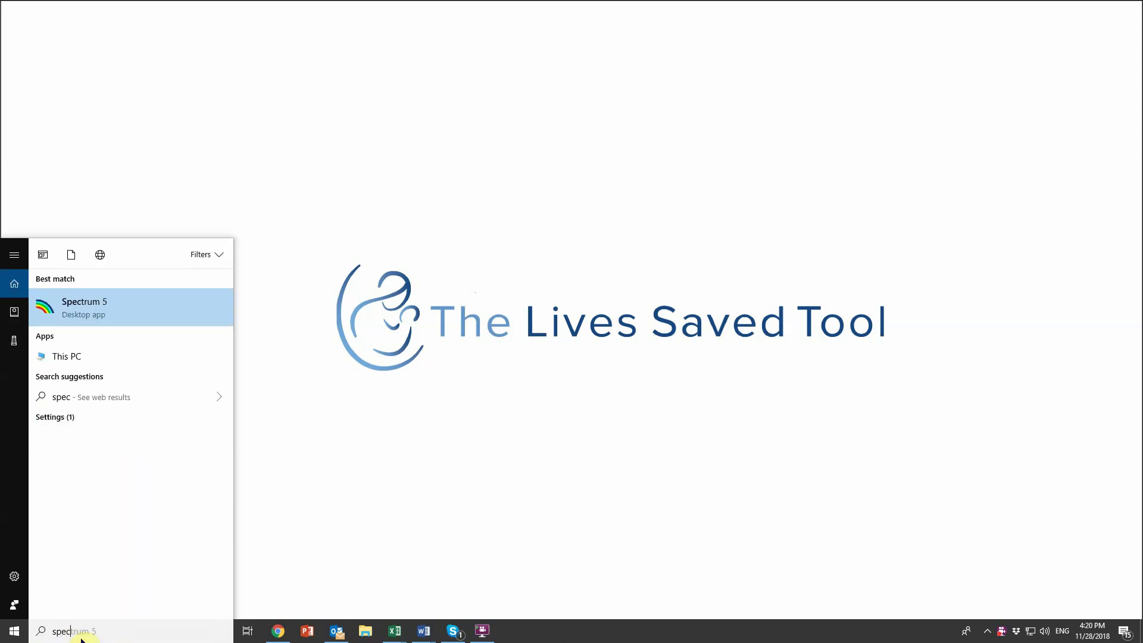
{"action": "left_click", "coordinate": [185, 310]}
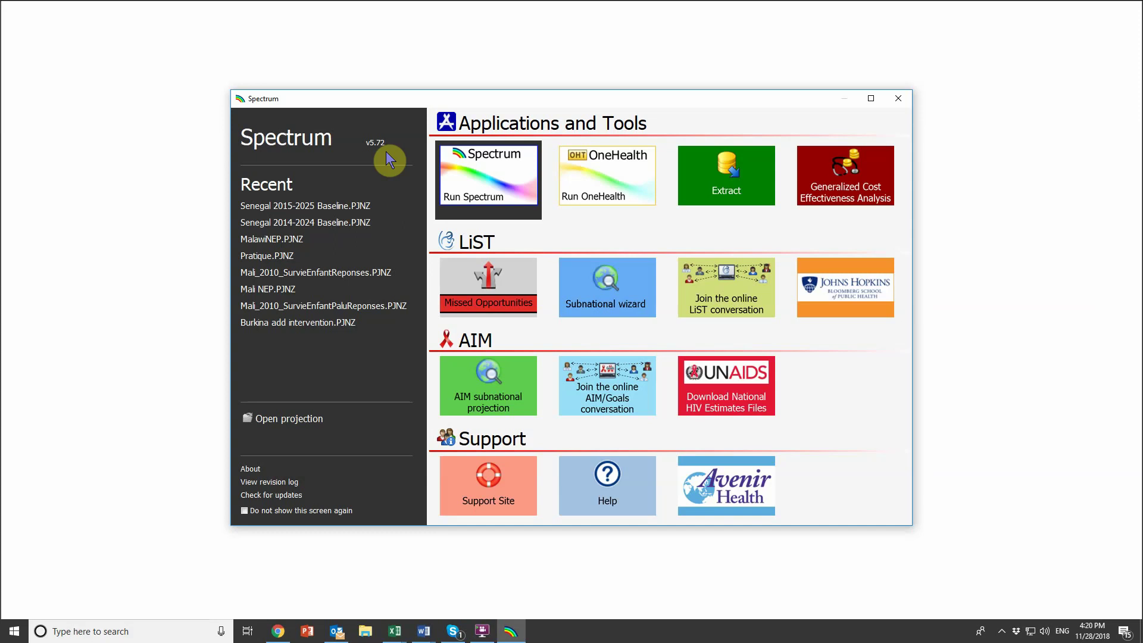
{"action": "left_click", "coordinate": [510, 174]}
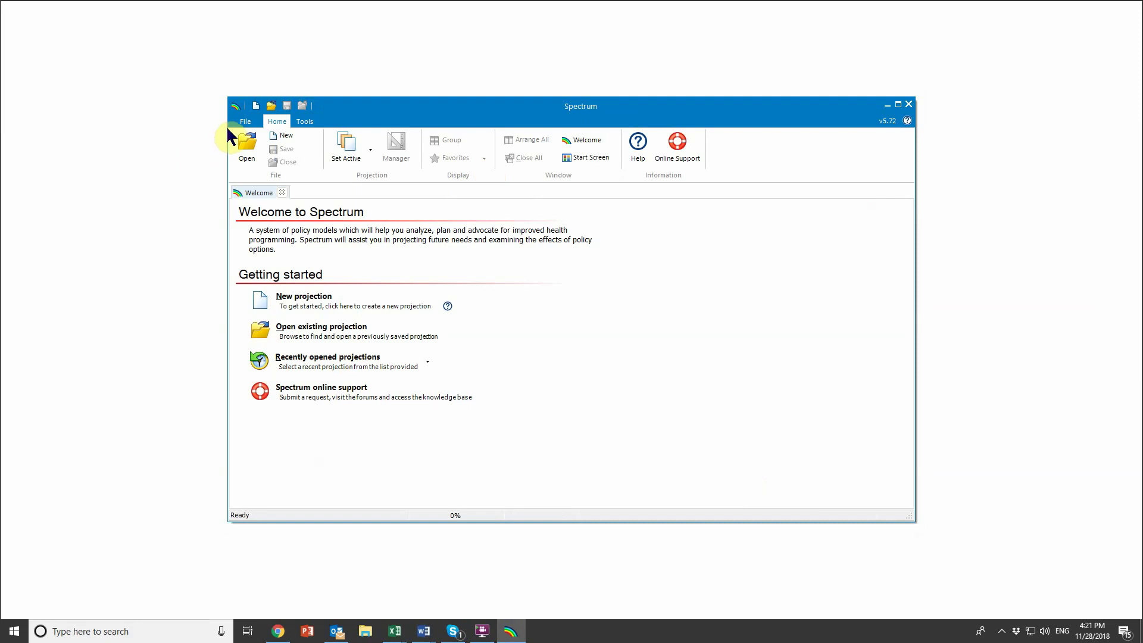
Change the program's display language to French in the options and apply the change.
{"action": "left_click", "coordinate": [249, 122]}
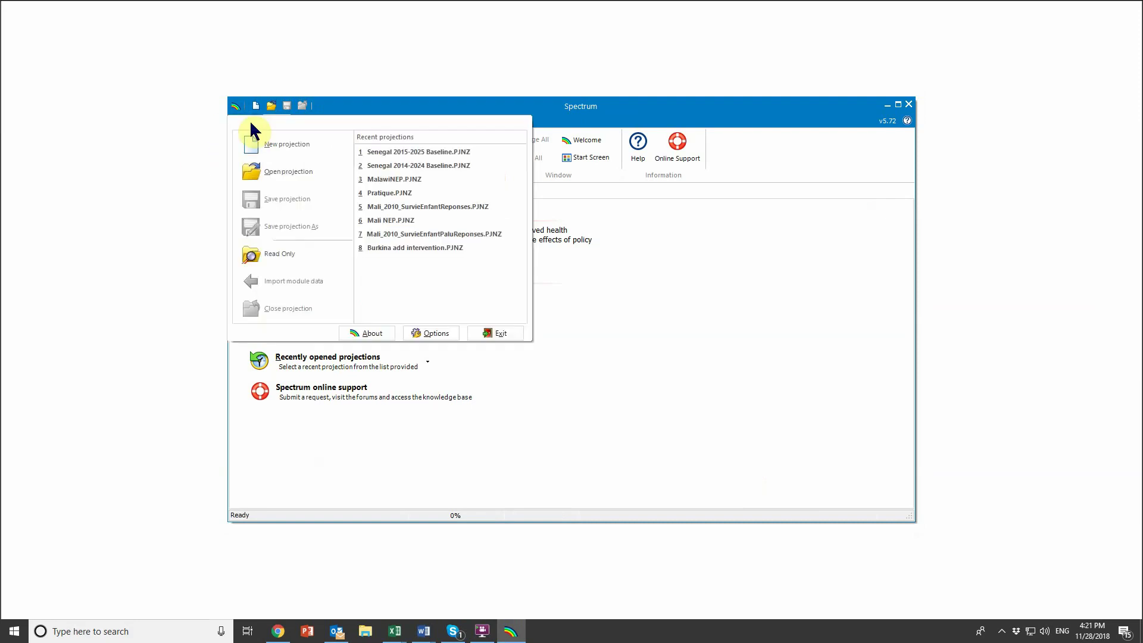
{"action": "left_click", "coordinate": [251, 126]}
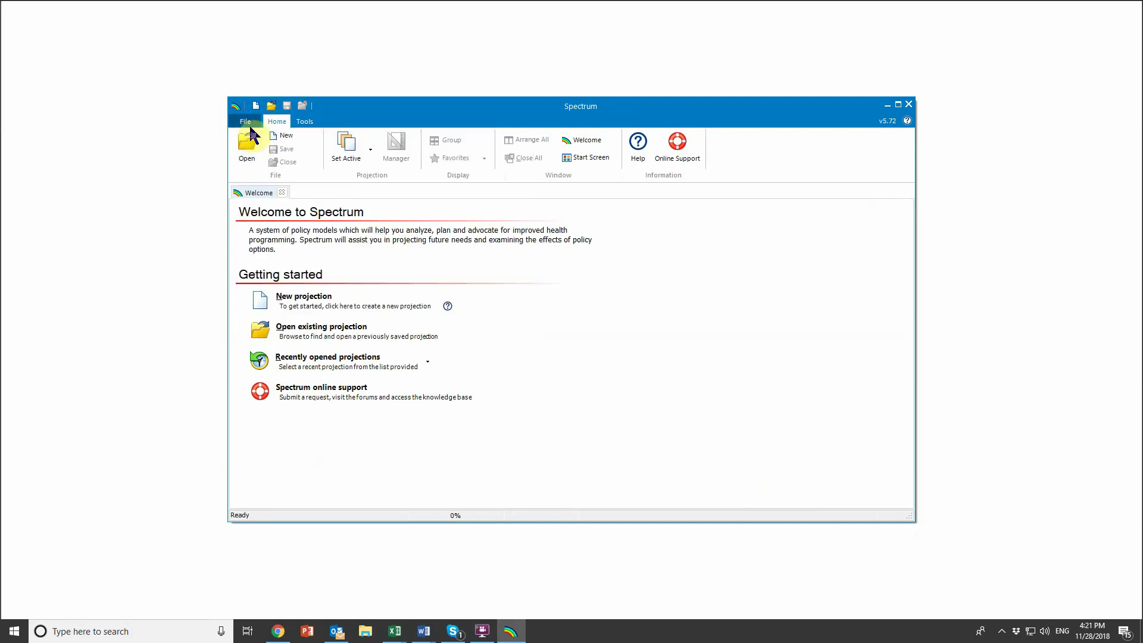
{"action": "left_click", "coordinate": [251, 125]}
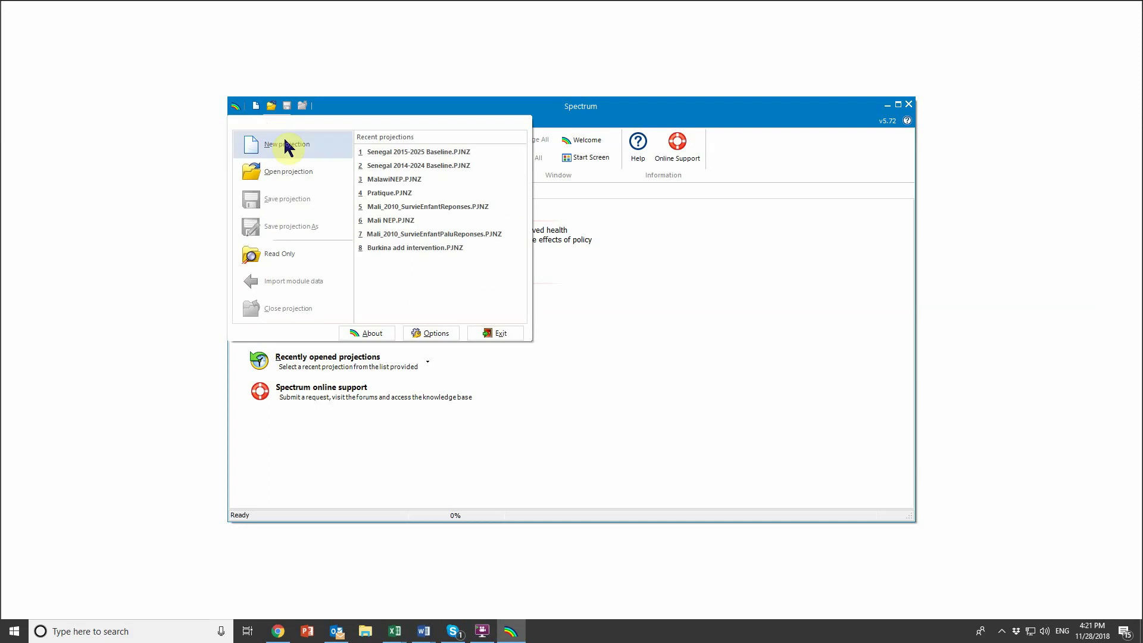
{"action": "left_click", "coordinate": [447, 334]}
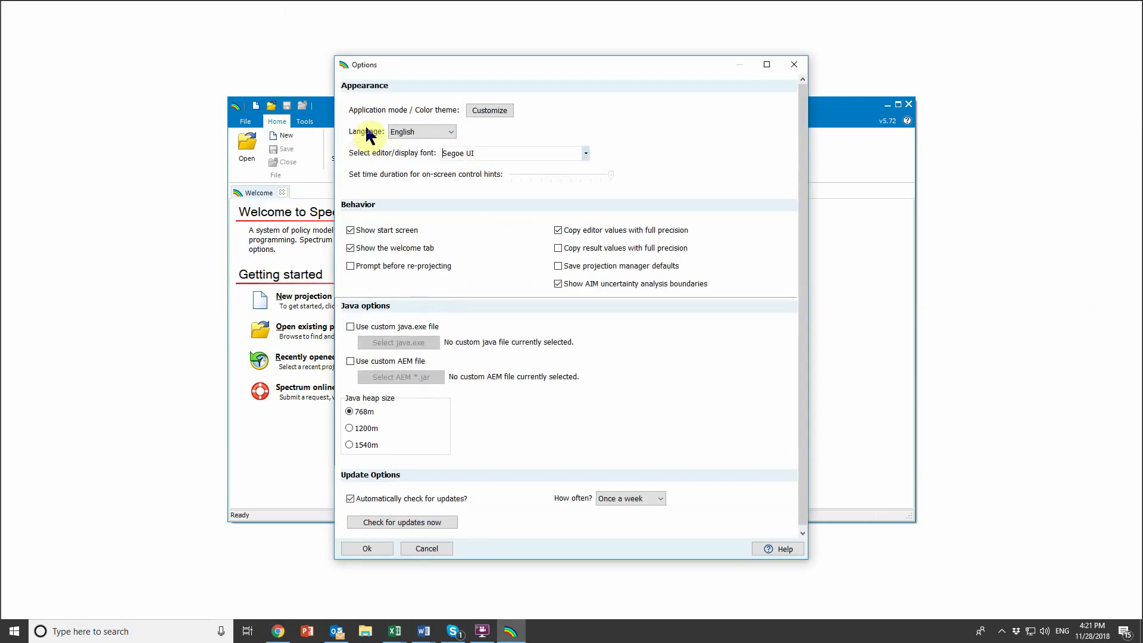
{"action": "left_click", "coordinate": [451, 133]}
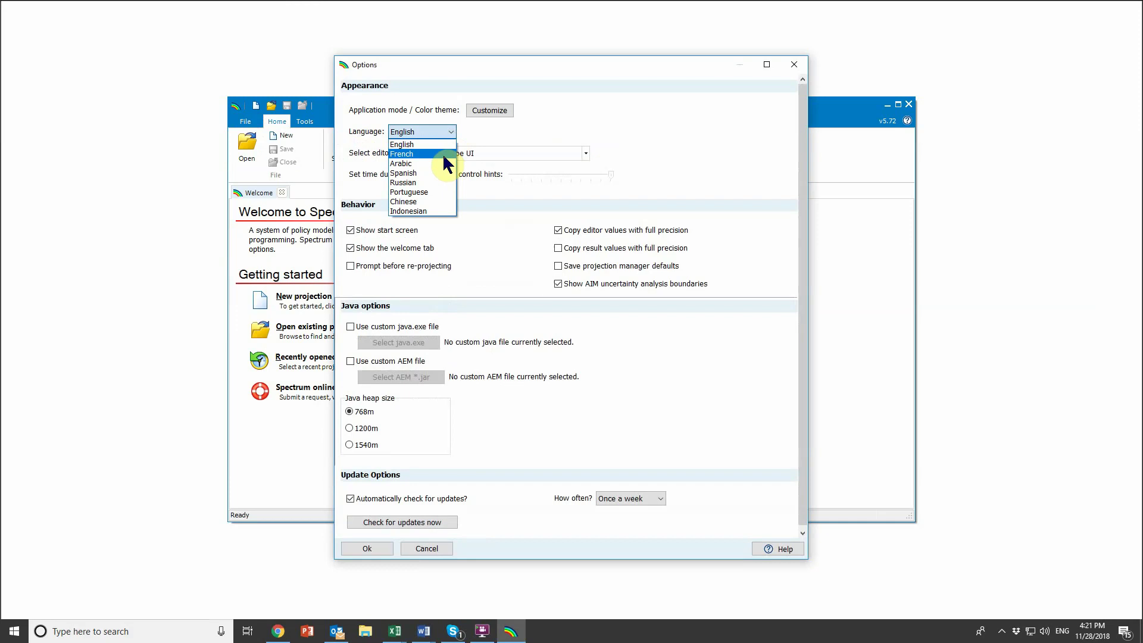
{"action": "left_click", "coordinate": [448, 162]}
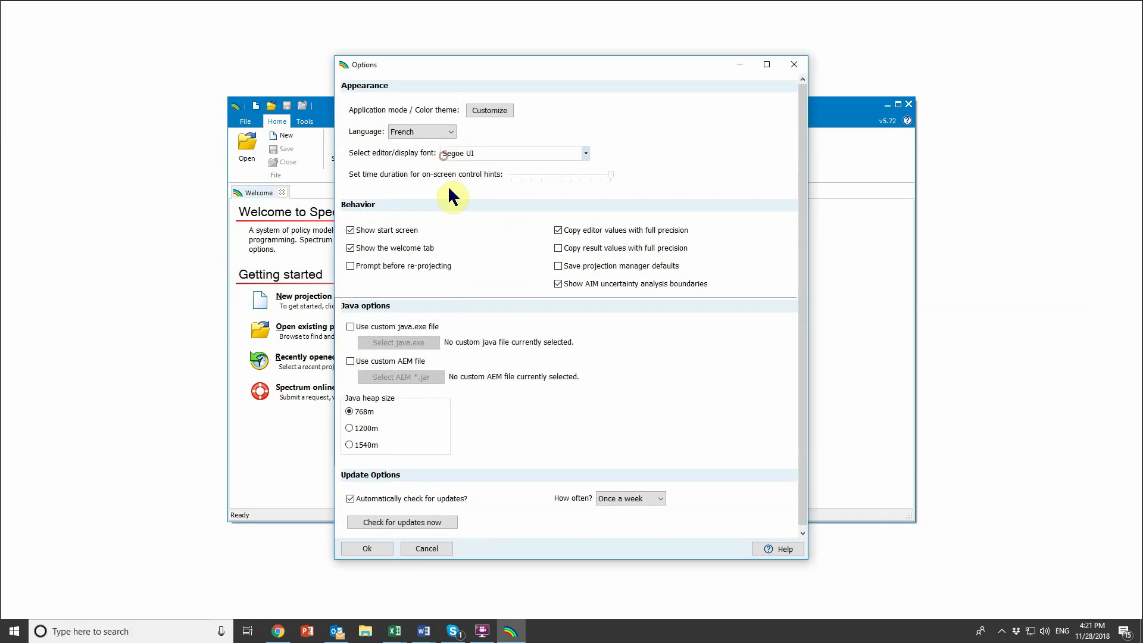
{"action": "left_click", "coordinate": [365, 550]}
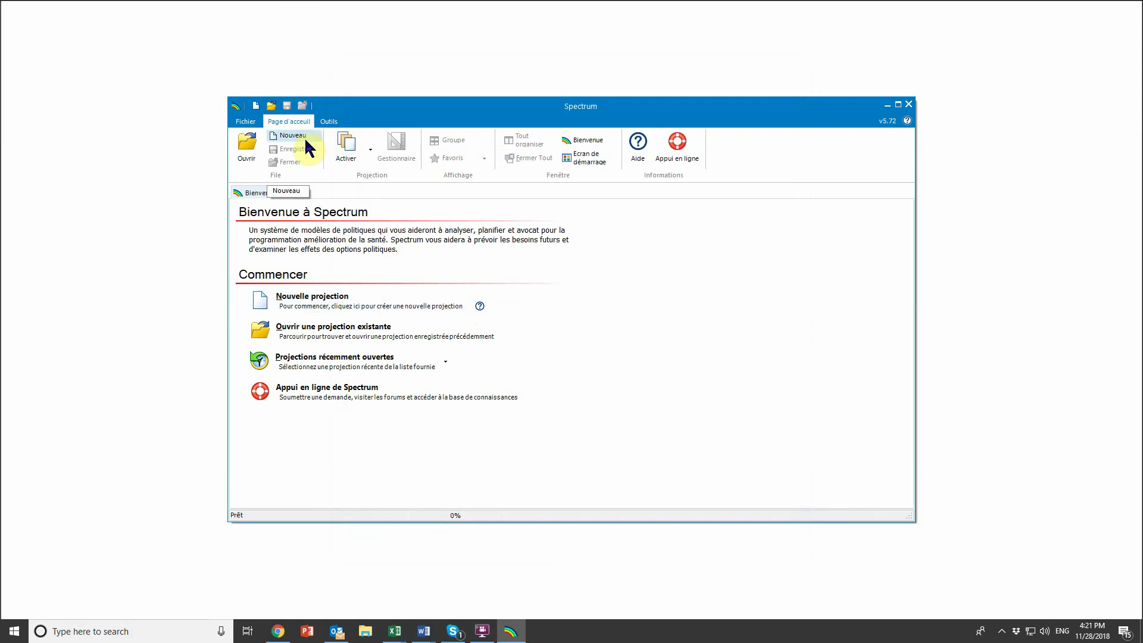
Start a new projection and name its file "Senegal 2016-2026 Base" in the LiST Mali June 2018 folder.
{"action": "left_click", "coordinate": [246, 122]}
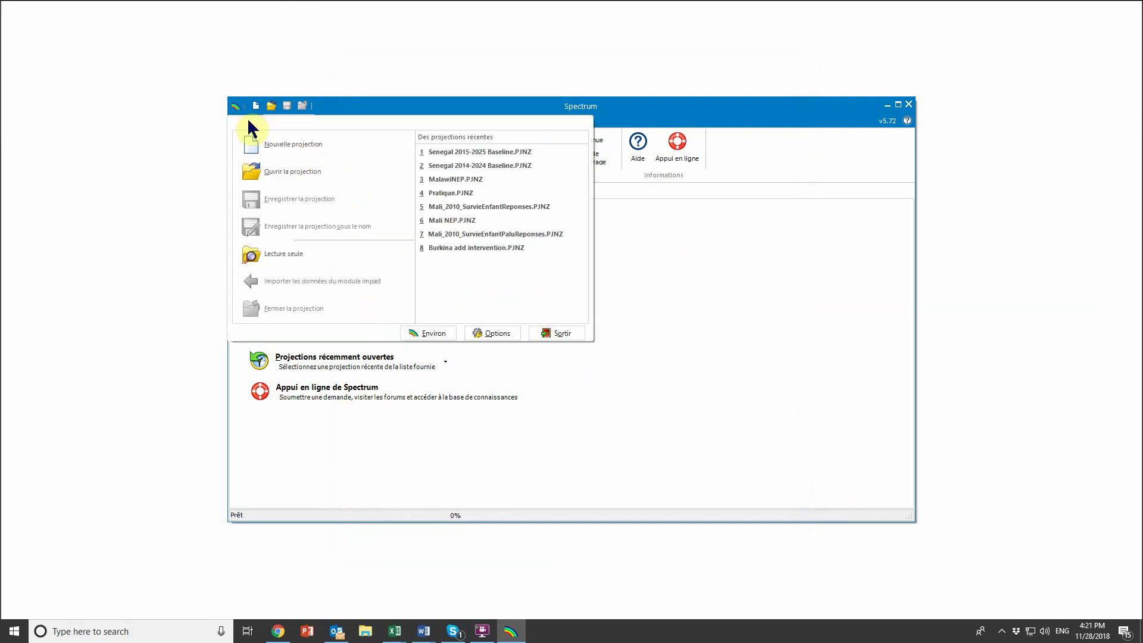
{"action": "left_click", "coordinate": [316, 149]}
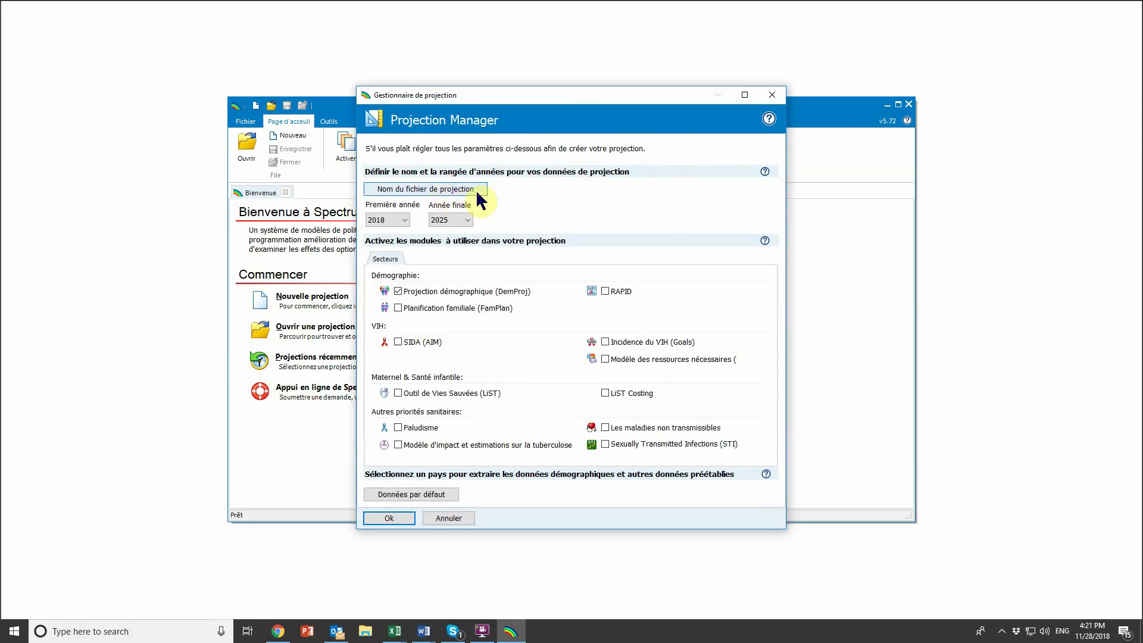
{"action": "left_click", "coordinate": [458, 189]}
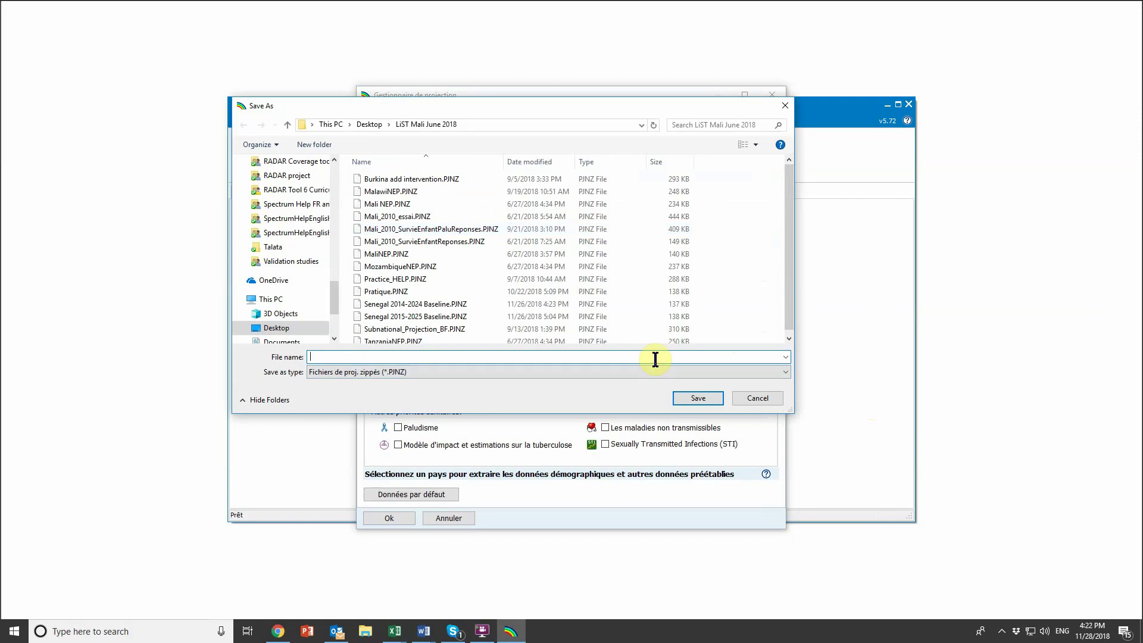
{"action": "type", "text": "Senegal"}
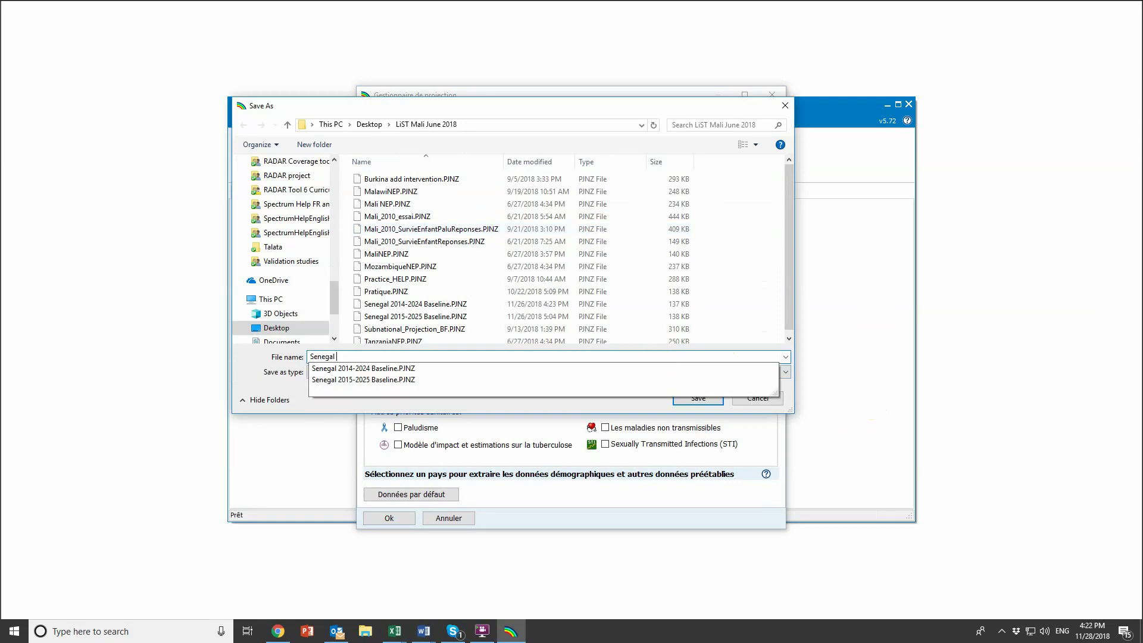
{"action": "type", "text": " 2016-2026 Base"}
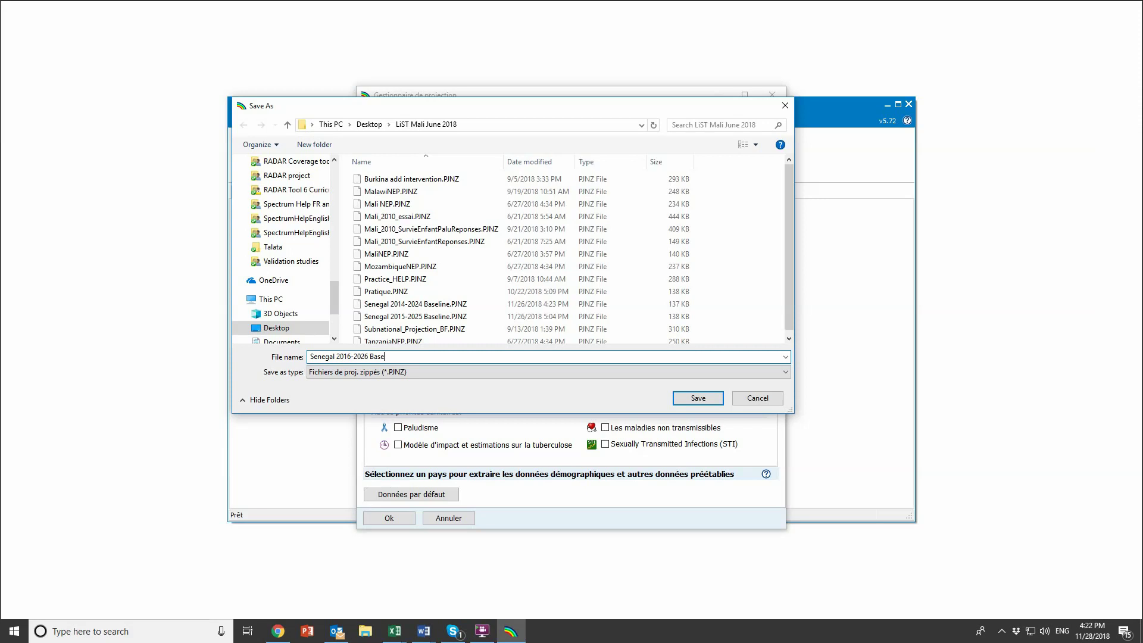
{"action": "left_click", "coordinate": [639, 126]}
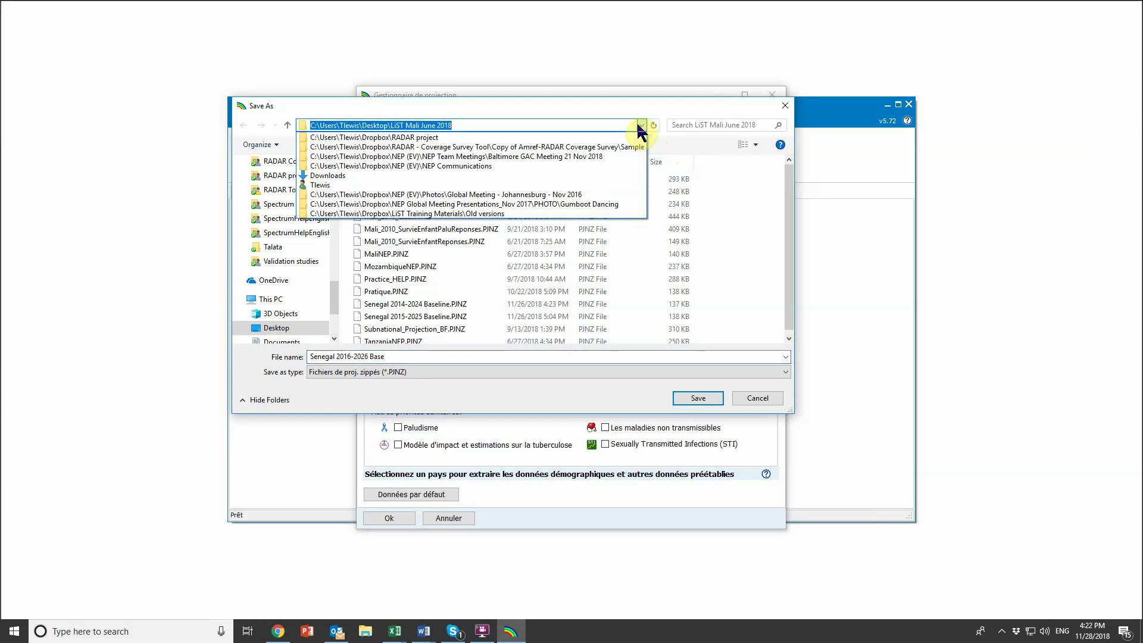
{"action": "left_click", "coordinate": [641, 125]}
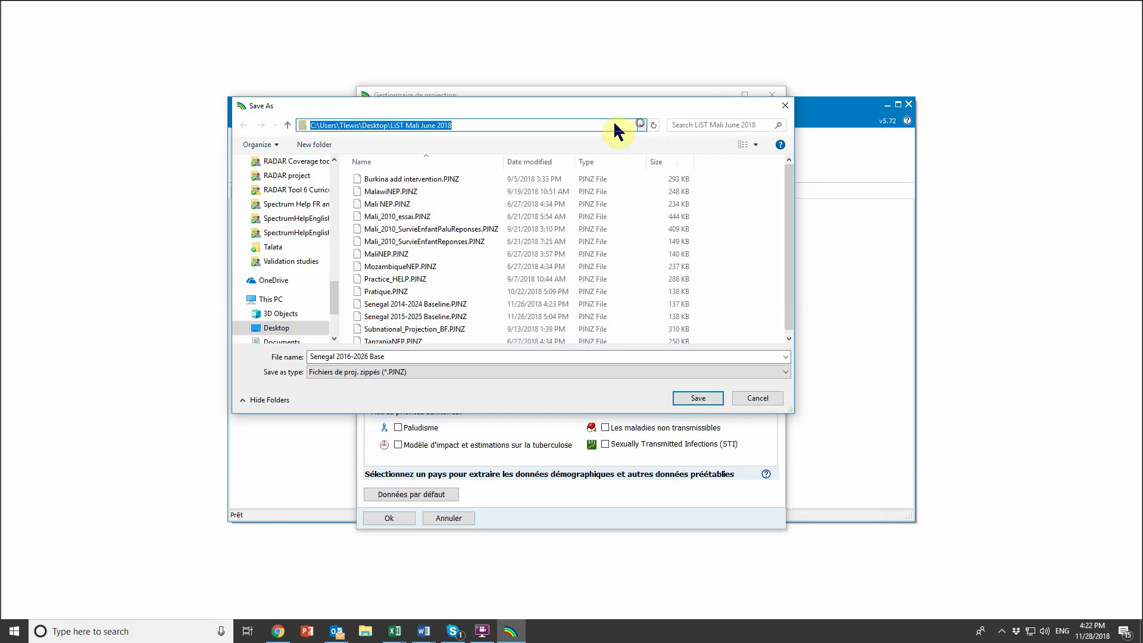
{"action": "left_click", "coordinate": [482, 125]}
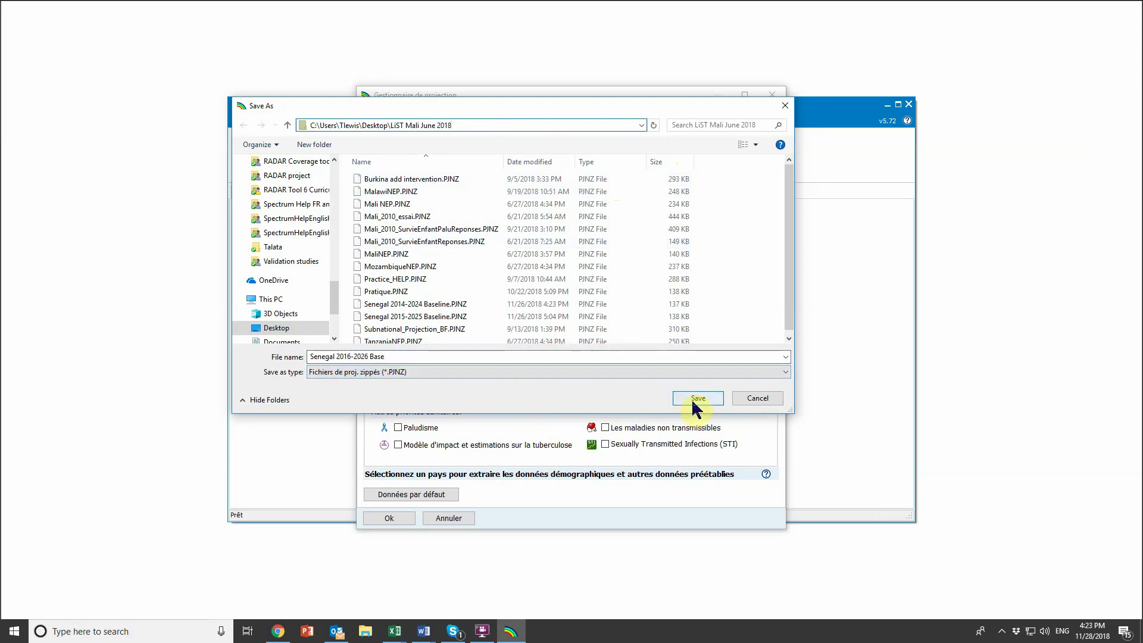
{"action": "left_click", "coordinate": [712, 409]}
{"action": "left_click", "coordinate": [717, 402]}
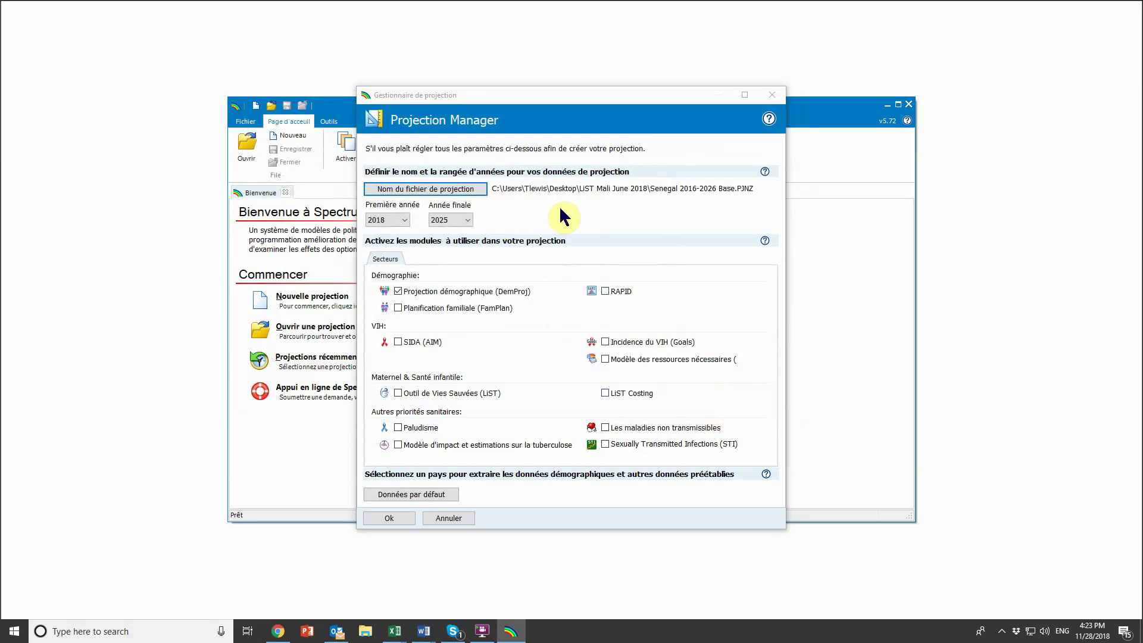
Set the projection's first year to 2016 and its final year to 2026.
{"action": "left_click", "coordinate": [407, 223]}
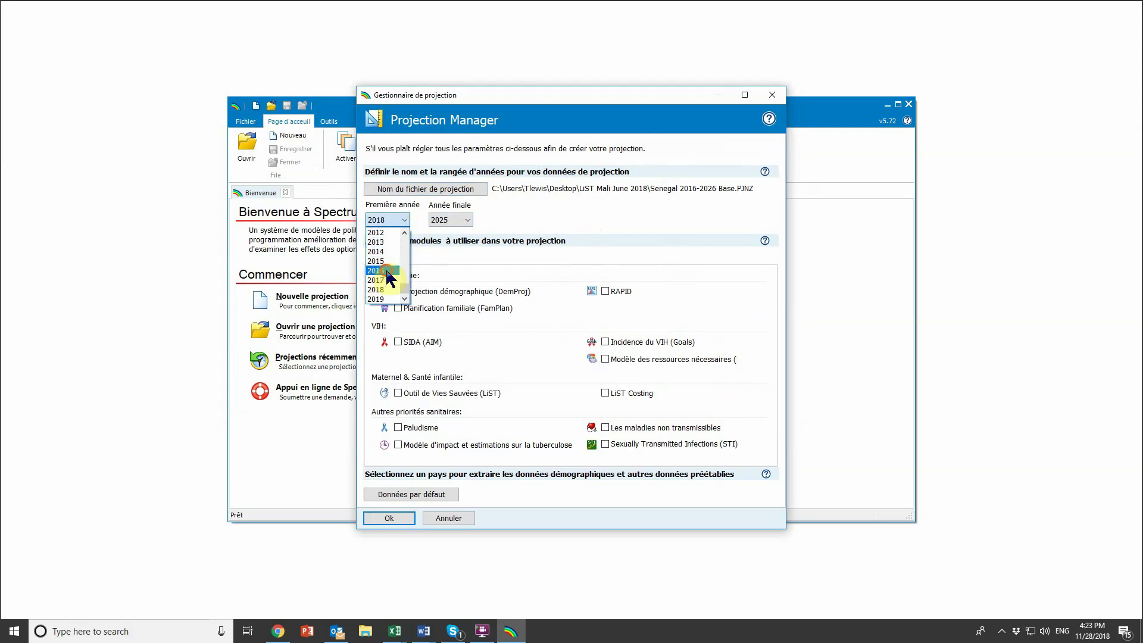
{"action": "left_click", "coordinate": [384, 272]}
{"action": "left_click", "coordinate": [470, 224]}
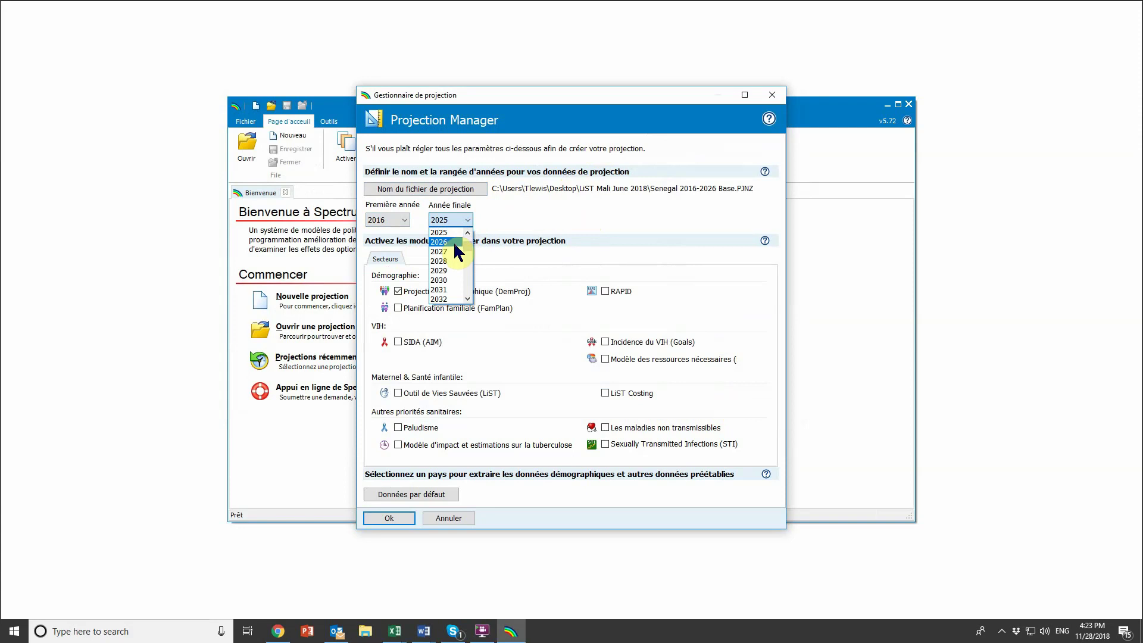
{"action": "scroll", "coordinate": [457, 250], "scroll_direction": "down", "scroll_amount": 3}
{"action": "scroll", "coordinate": [455, 250], "scroll_direction": "up", "scroll_amount": 2}
{"action": "left_click", "coordinate": [457, 242]}
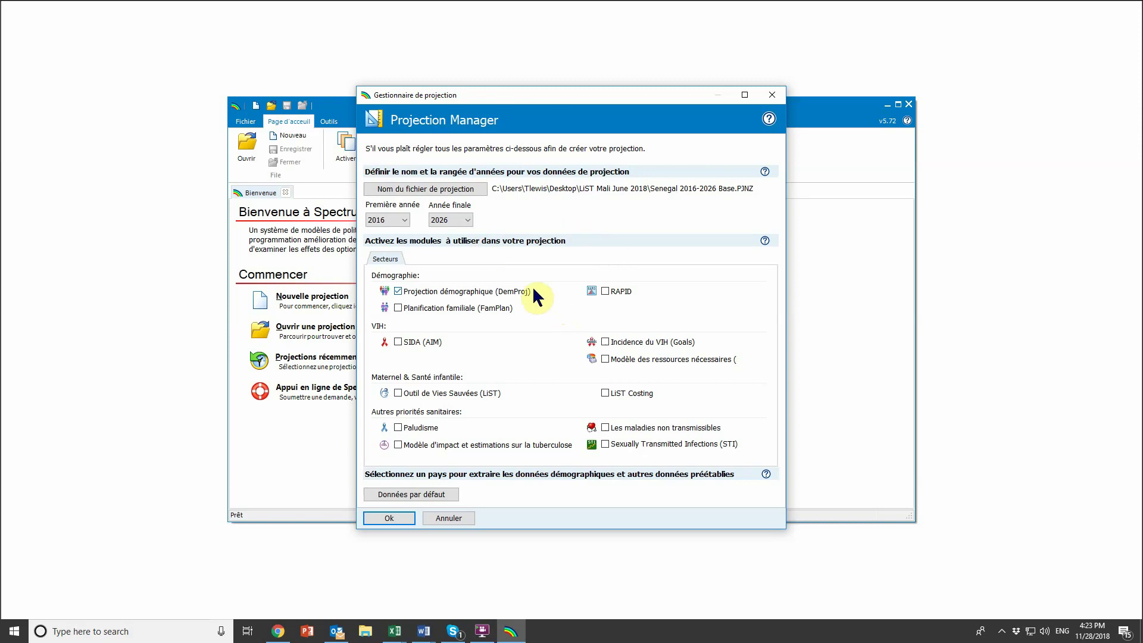
Activate the Outil de Vies Sauvées (LiST) module for the projection.
{"action": "mouse_move", "coordinate": [540, 298]}
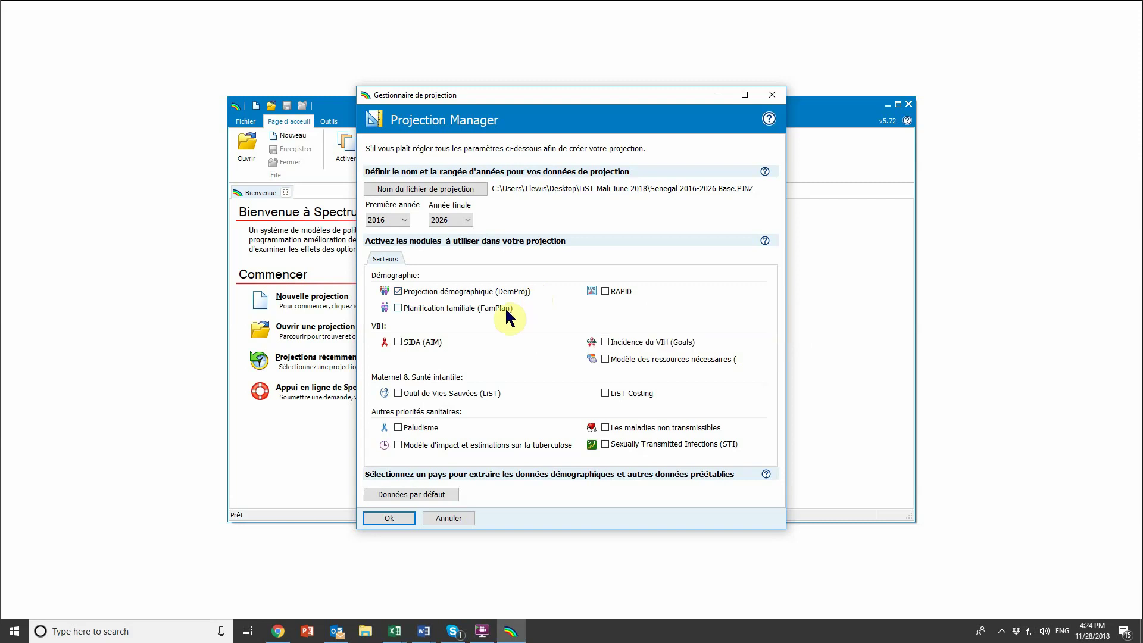
{"action": "mouse_move", "coordinate": [509, 318]}
{"action": "mouse_move", "coordinate": [432, 355]}
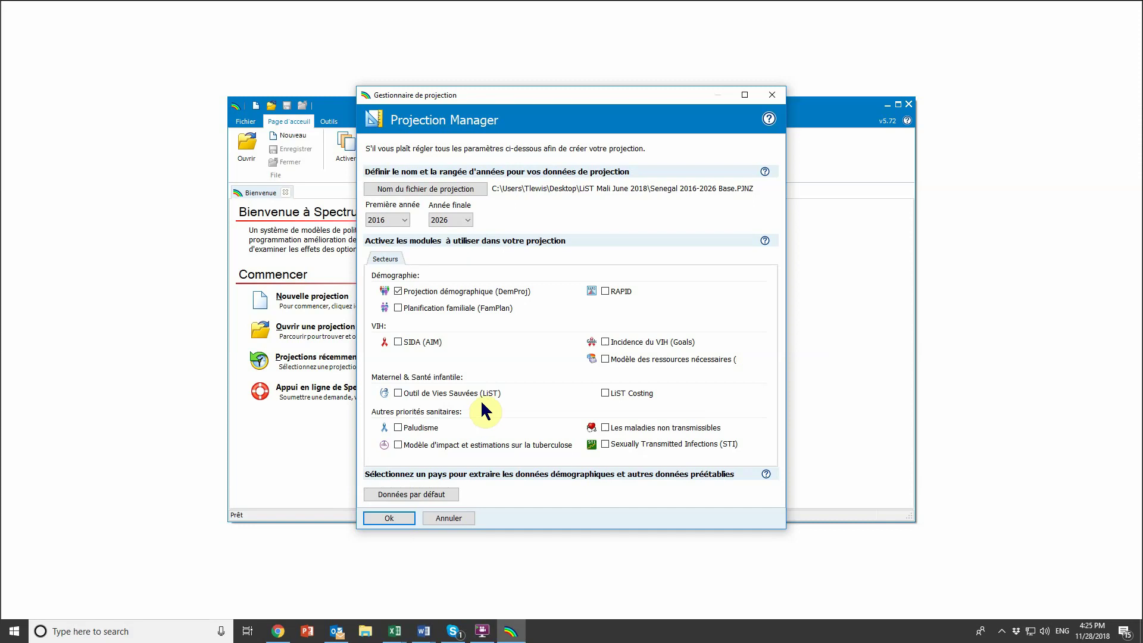
{"action": "mouse_move", "coordinate": [501, 400]}
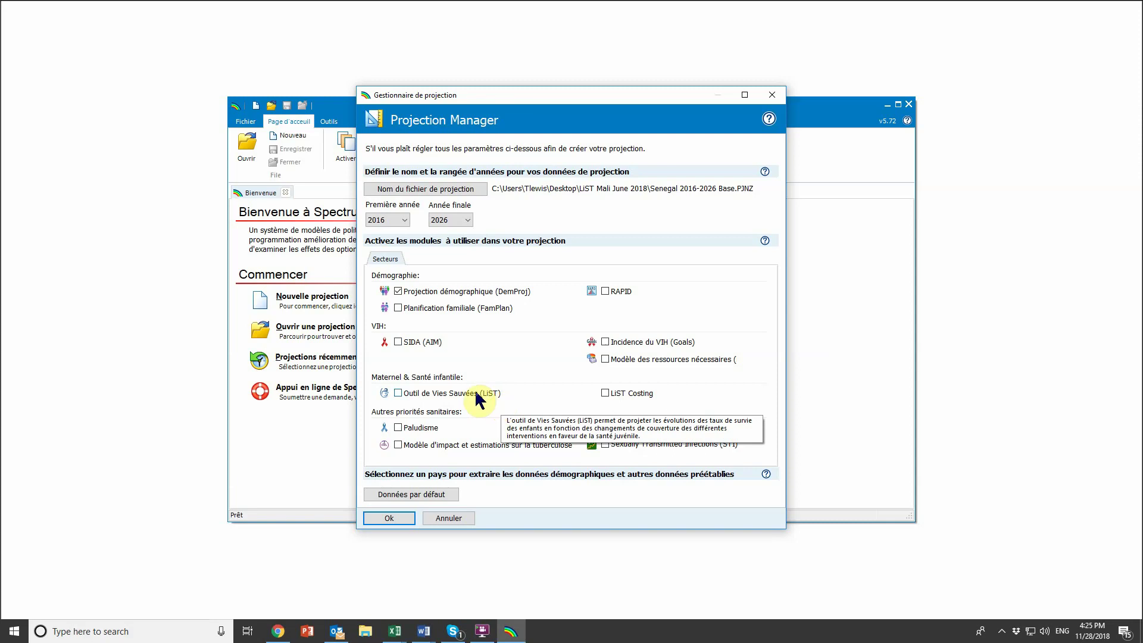
{"action": "left_click", "coordinate": [476, 394]}
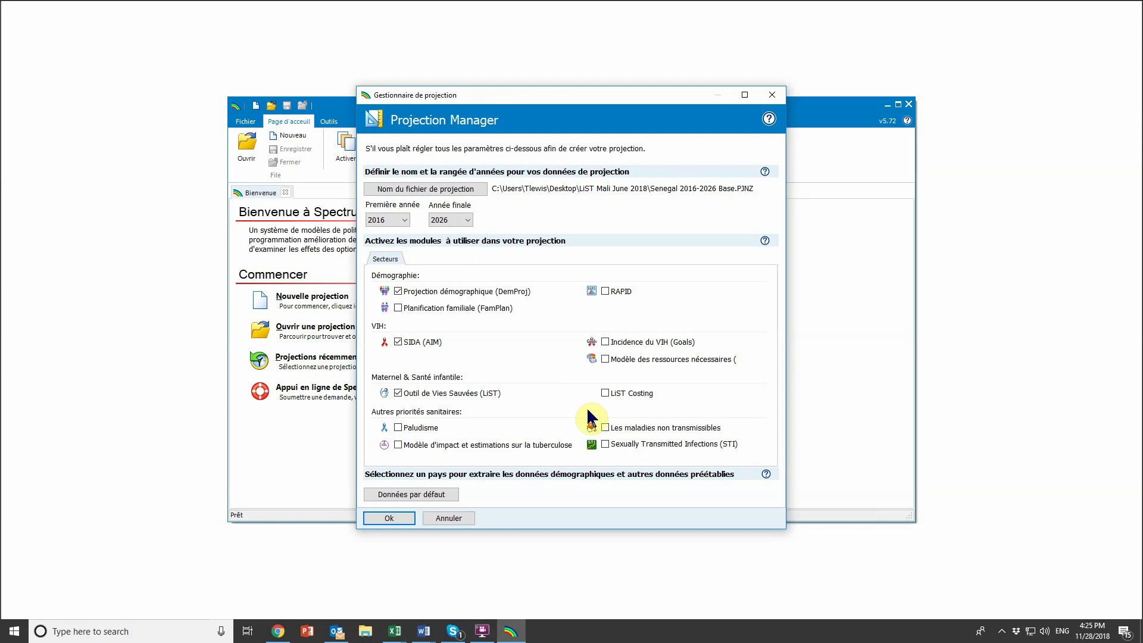
Load the default country data for Senegal into the projection's modules.
{"action": "left_click", "coordinate": [429, 494]}
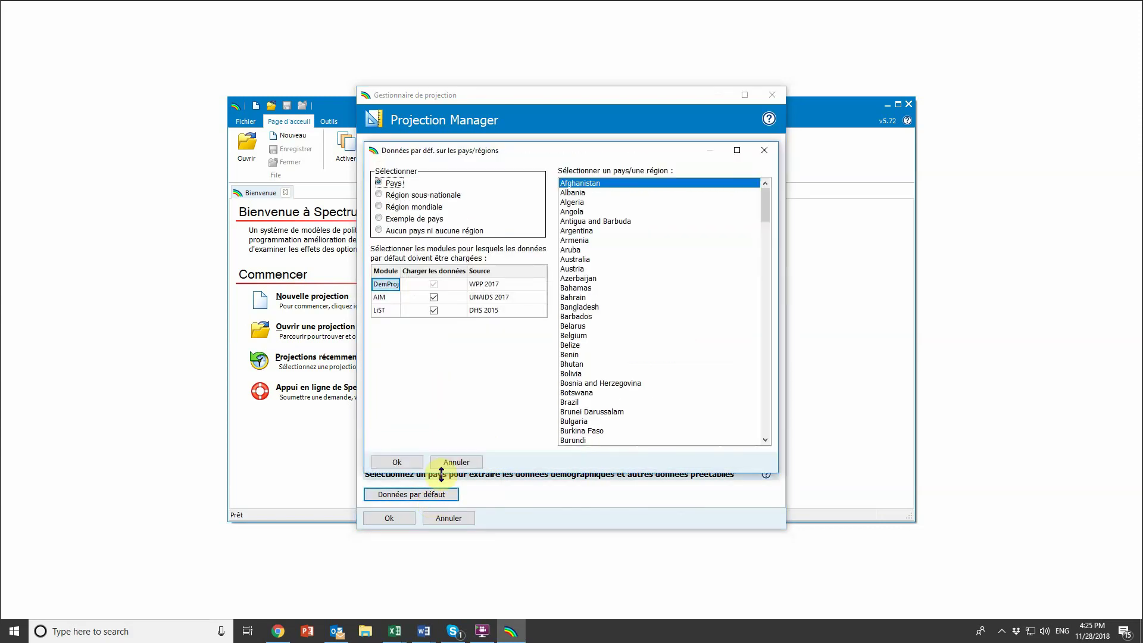
{"action": "scroll", "coordinate": [708, 209], "scroll_direction": "down", "scroll_amount": 10}
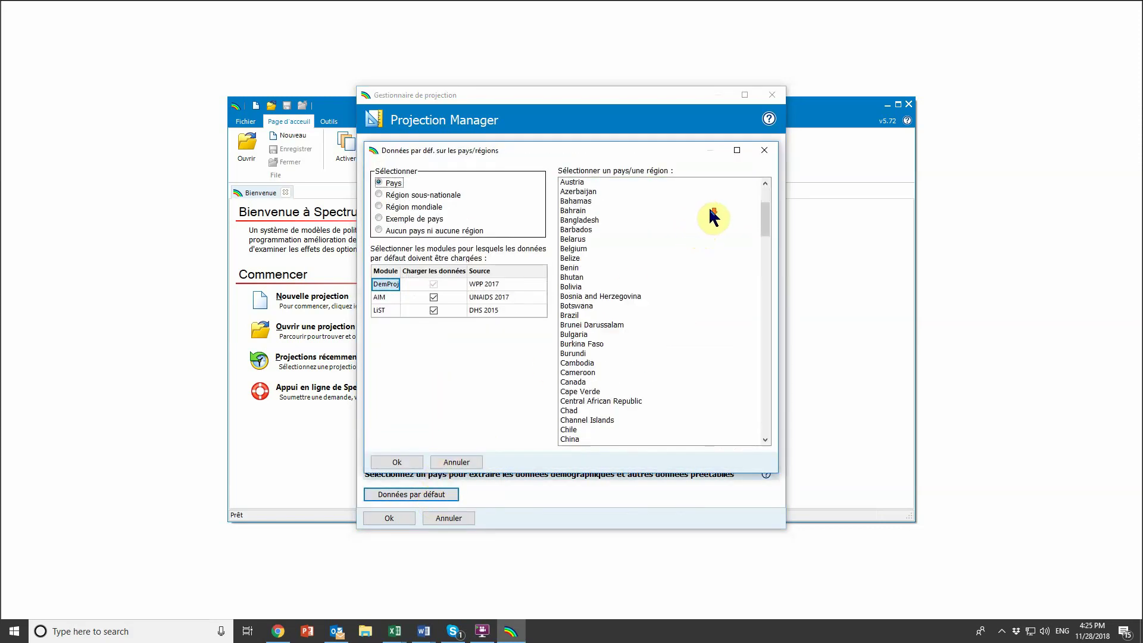
{"action": "scroll", "coordinate": [707, 257], "scroll_direction": "down", "scroll_amount": 20}
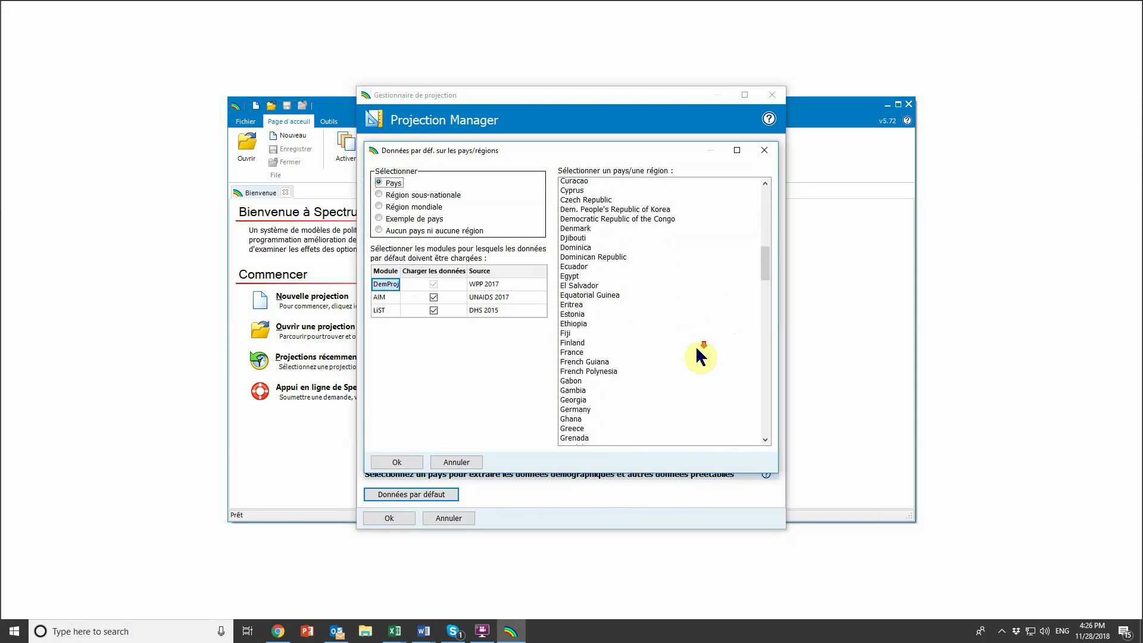
{"action": "scroll", "coordinate": [659, 402], "scroll_direction": "down", "scroll_amount": 10}
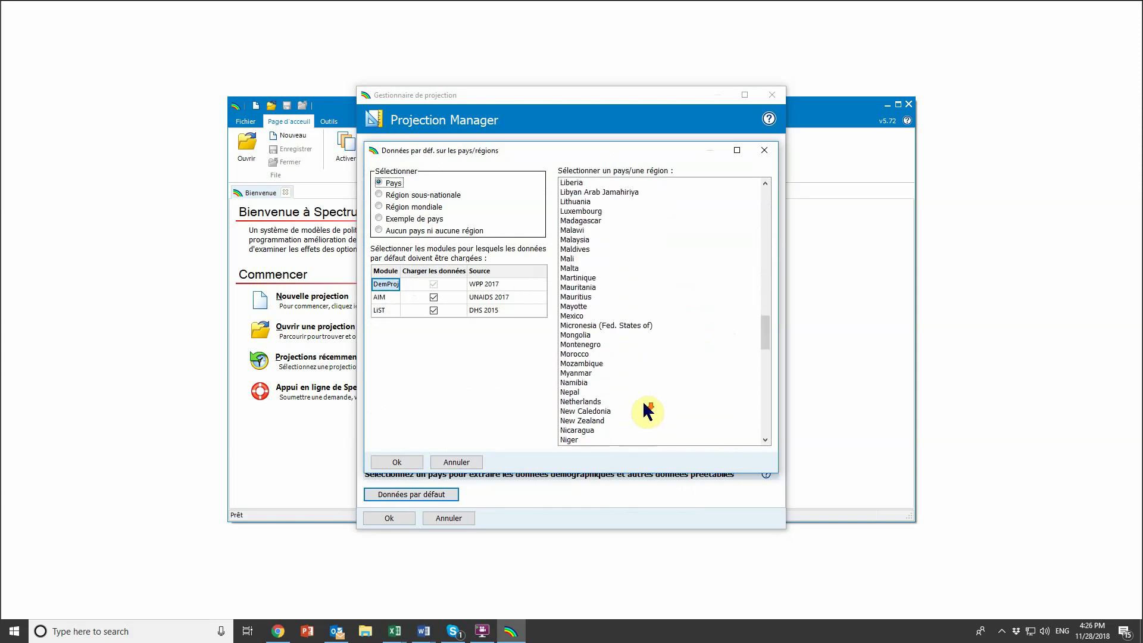
{"action": "scroll", "coordinate": [644, 404], "scroll_direction": "down", "scroll_amount": 5}
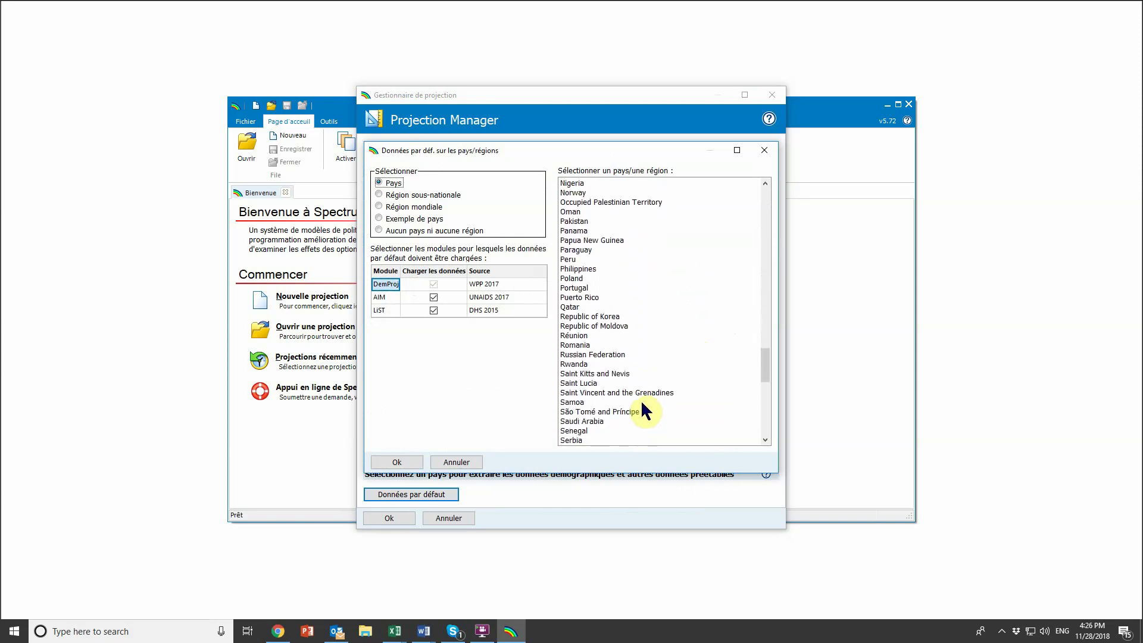
{"action": "left_click", "coordinate": [594, 403]}
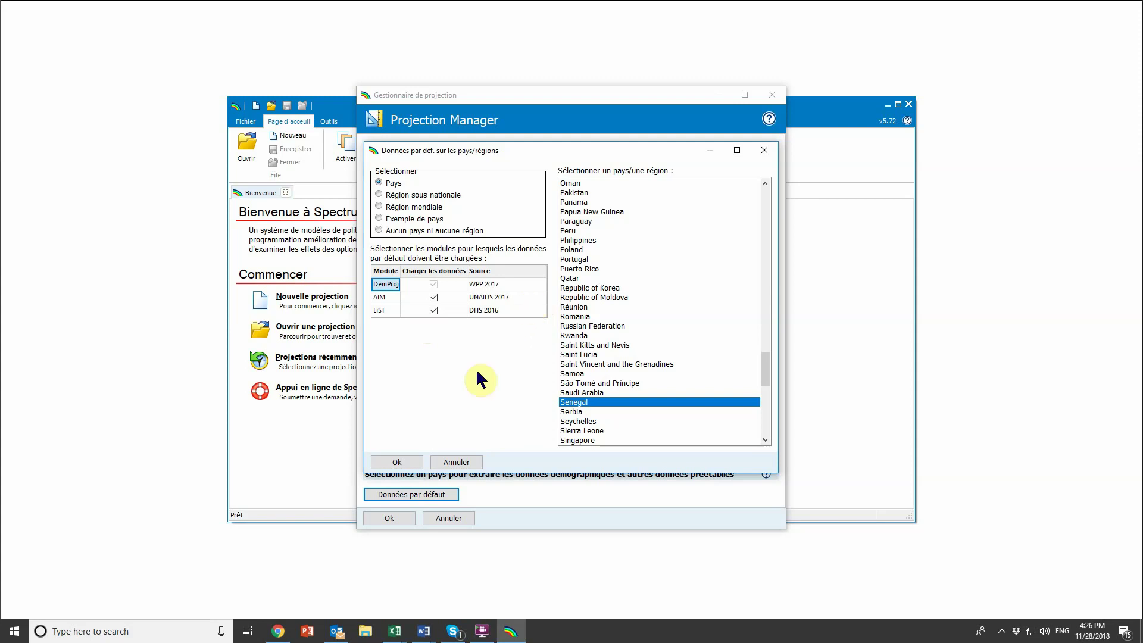
{"action": "left_click", "coordinate": [397, 462]}
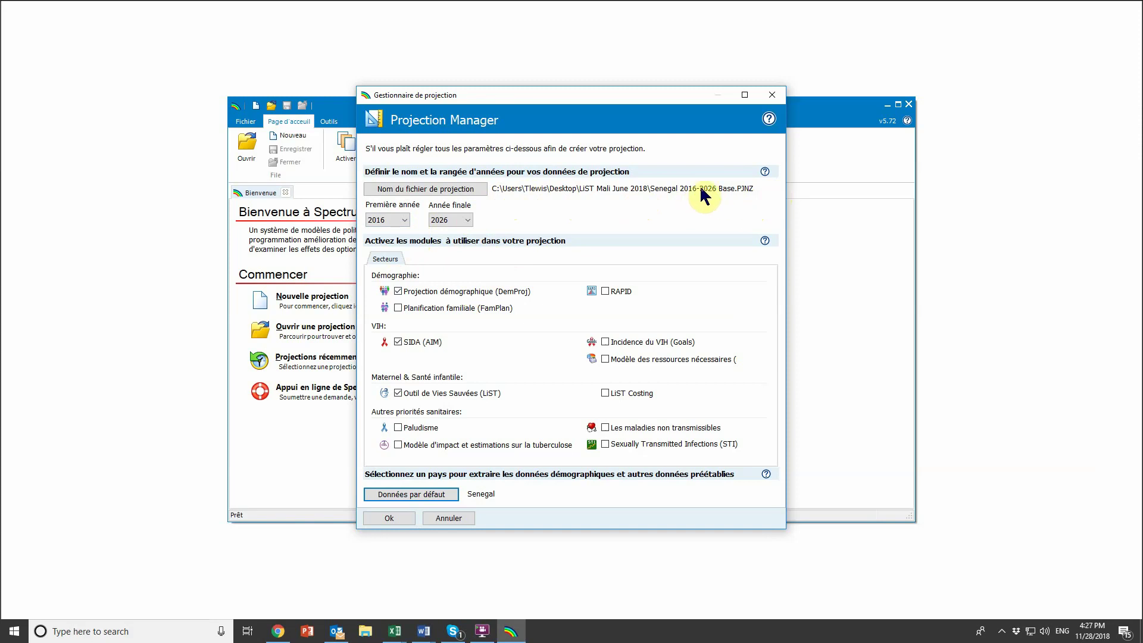
Accept the projection settings to create the Senegal projection and save it.
{"action": "mouse_move", "coordinate": [533, 291]}
{"action": "left_click", "coordinate": [406, 517]}
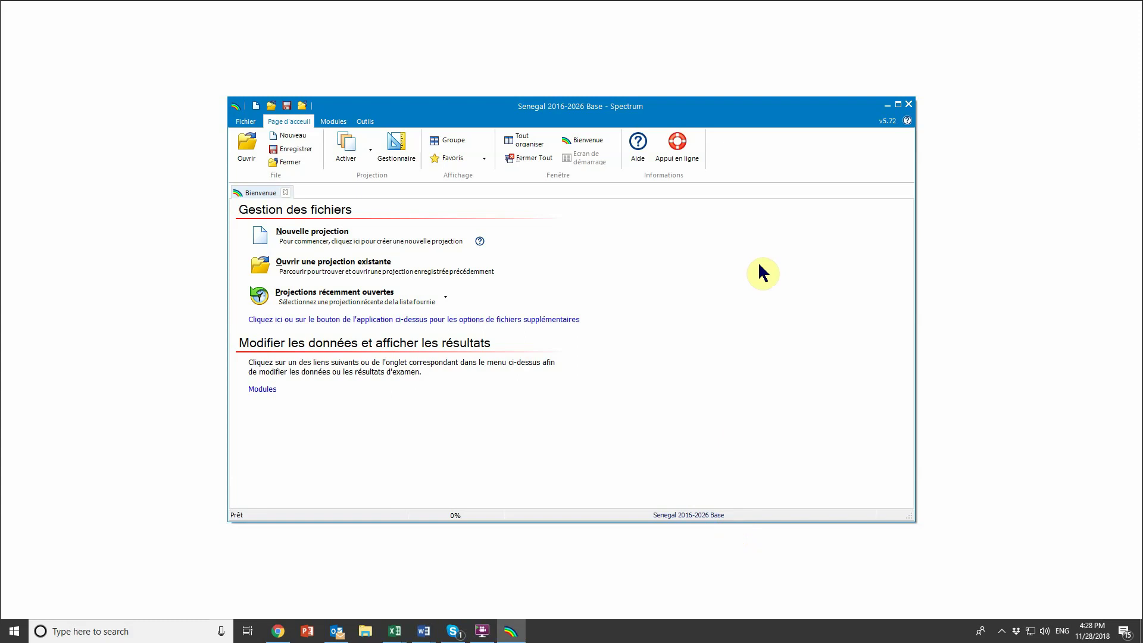
{"action": "left_click", "coordinate": [286, 105]}
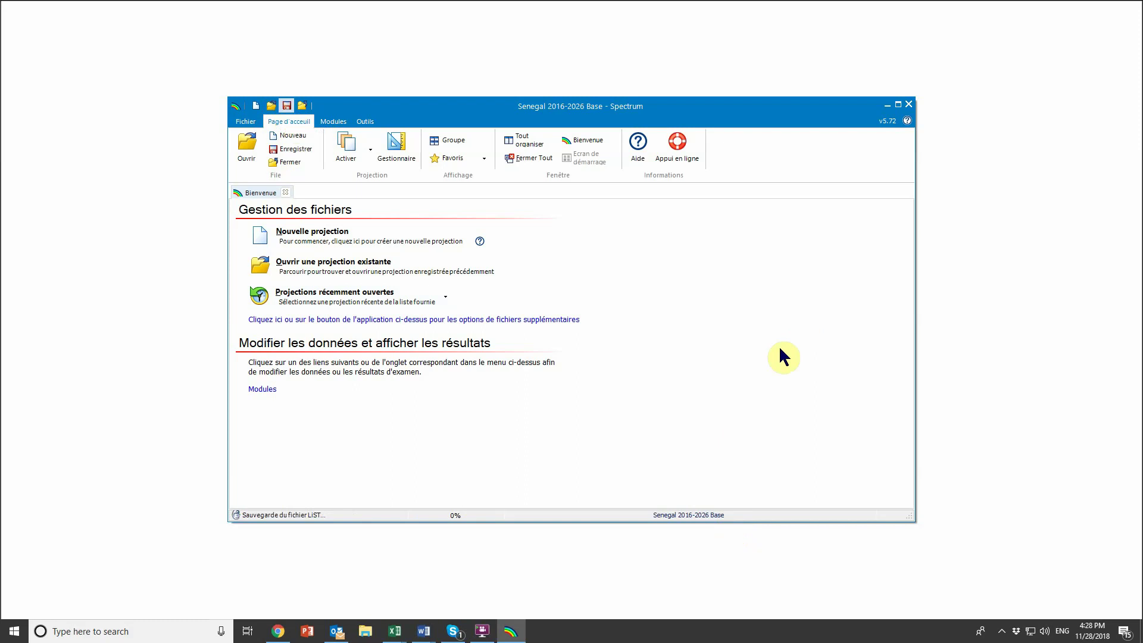